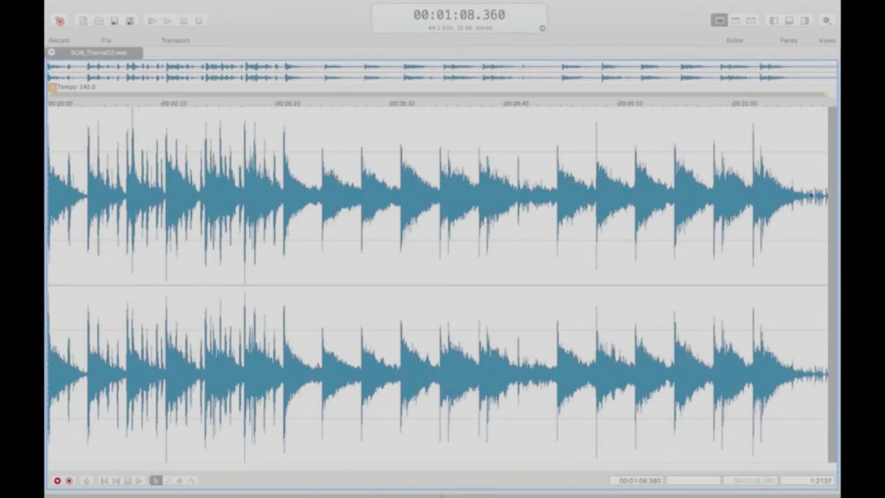
# Select the entire waveform in both stereo channels, play it back, and stop the playback.
pyautogui.moveTo(831, 173); pyautogui.dragTo(59, 154)
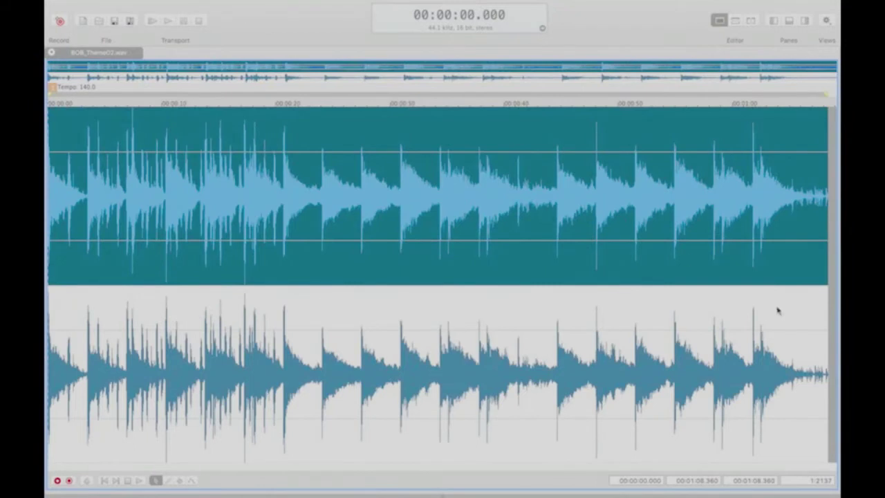
pyautogui.moveTo(816, 302); pyautogui.dragTo(47, 244)
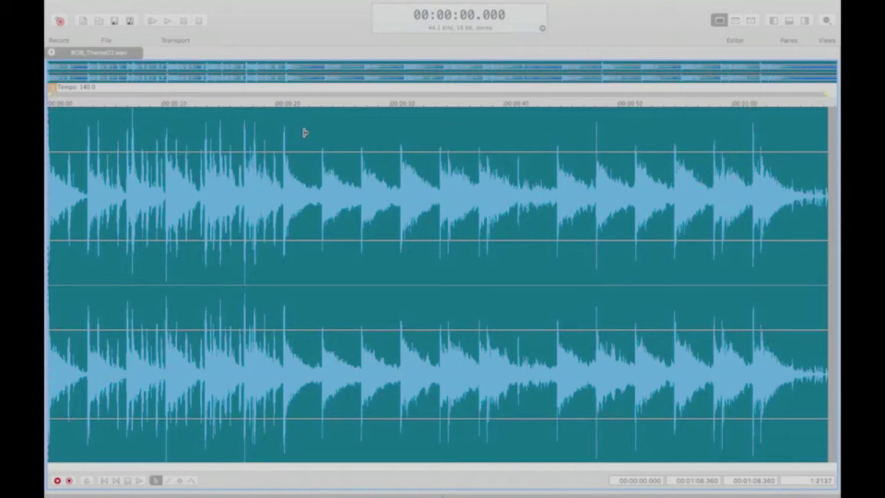
pyautogui.press('space')
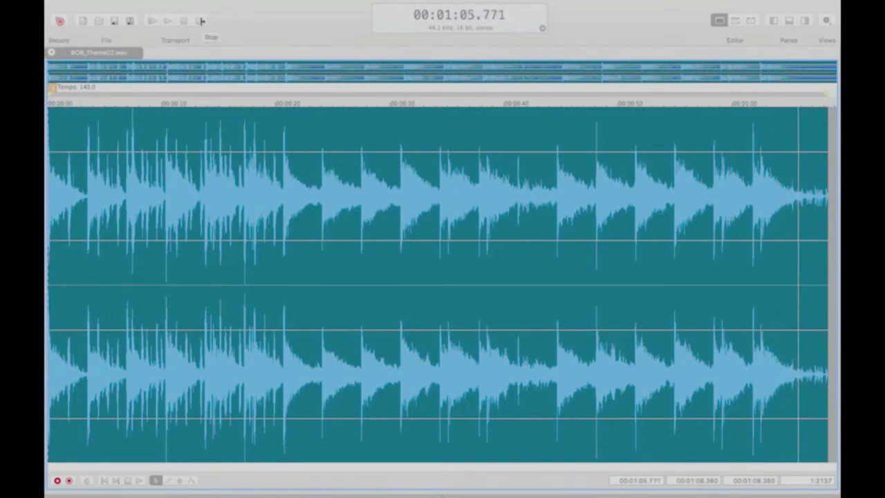
pyautogui.click(201, 21)
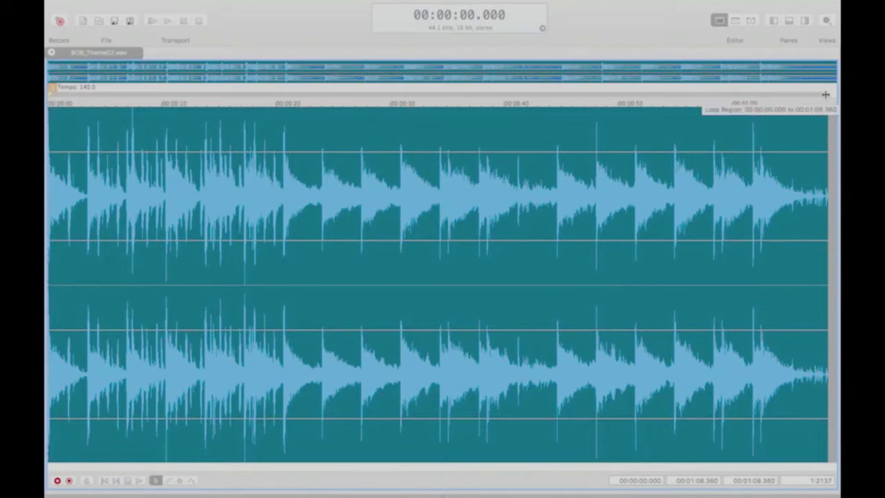
# Select about the first 1.6 seconds of the audio and apply a Slow fade-in.
pyautogui.moveTo(825, 94)
pyautogui.mouseDown()
pyautogui.moveTo(358, 148)
pyautogui.moveTo(63, 156)
pyautogui.mouseUp()
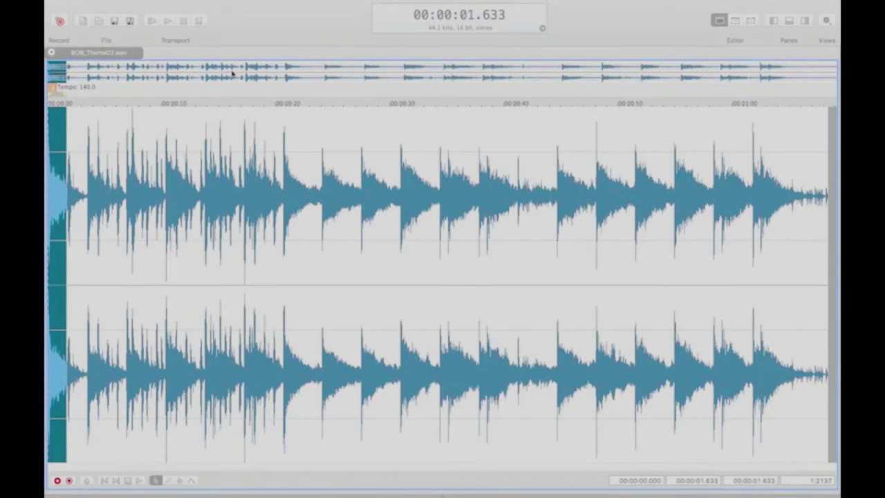
pyautogui.click(267, 6)
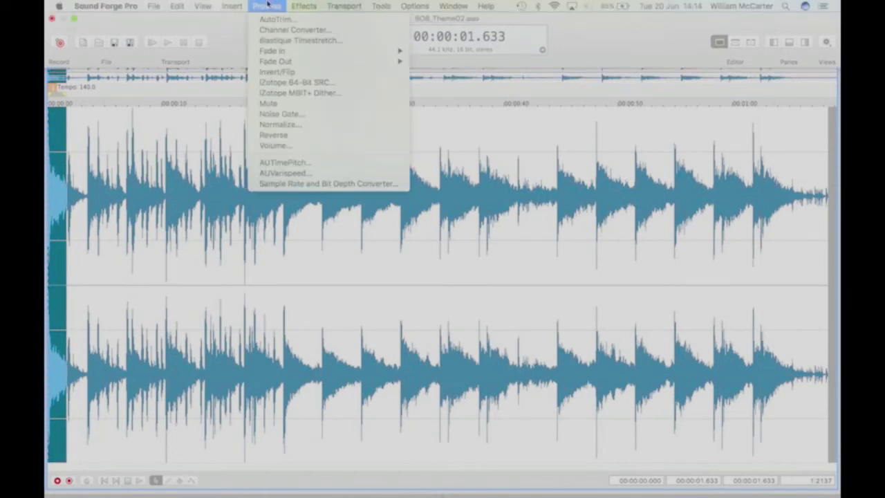
pyautogui.moveTo(346, 52)
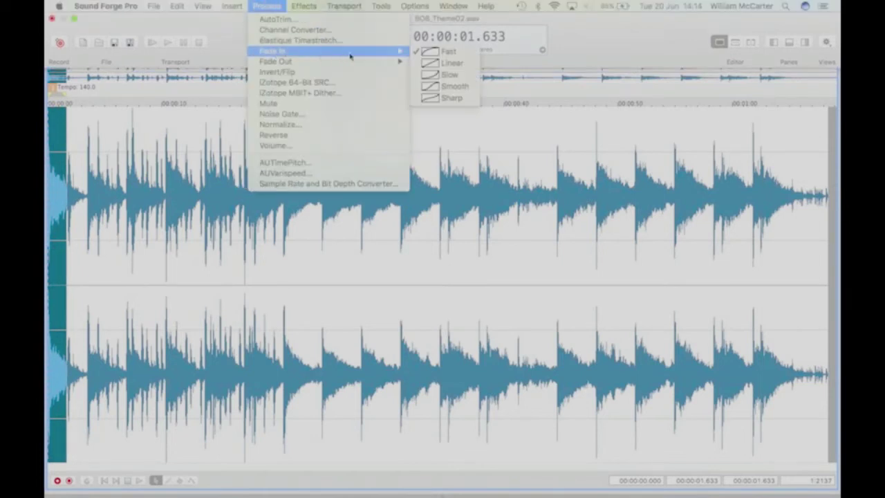
pyautogui.click(449, 76)
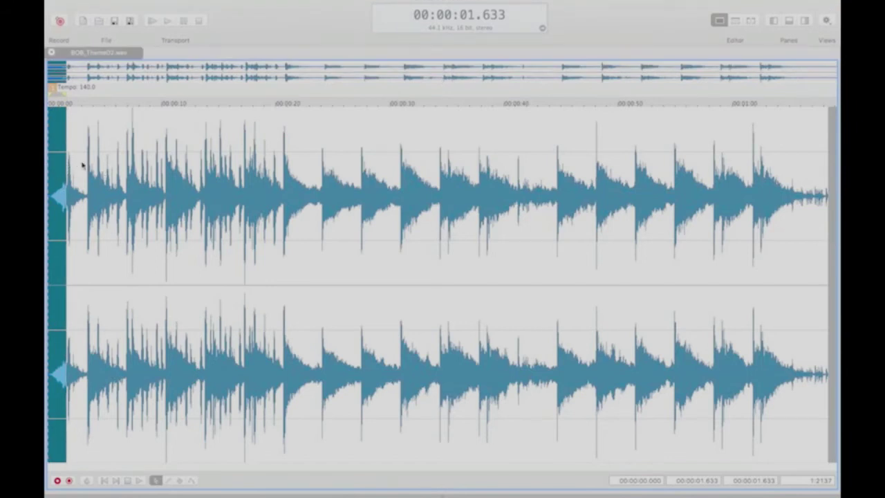
# Listen to the faded opening, extending the playback selection to about 3.5 seconds.
pyautogui.press('space')
pyautogui.moveTo(65, 94); pyautogui.dragTo(86, 95)
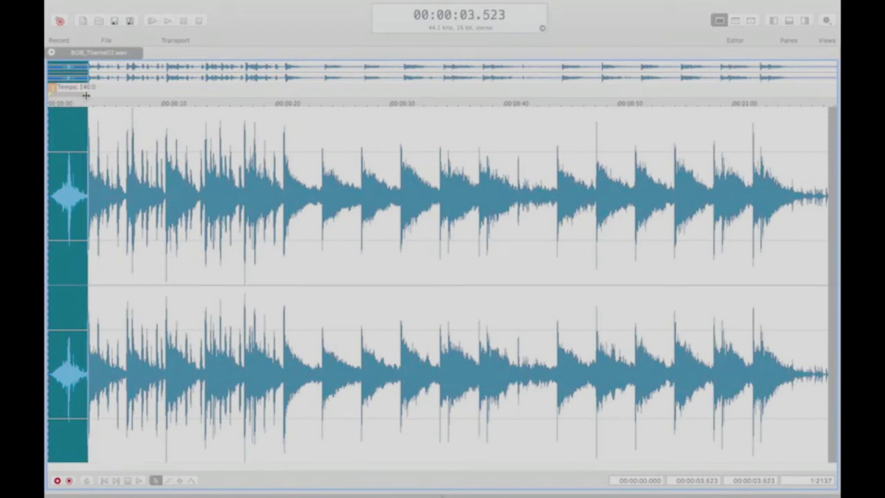
pyautogui.press('space')
# Select about the last 3 seconds of the audio, from 00:01:05.370 to the end, and apply a Smooth fade-out.
pyautogui.moveTo(782, 106); pyautogui.dragTo(808, 108)
pyautogui.click(784, 100)
pyautogui.click(825, 99)
pyautogui.moveTo(802, 173); pyautogui.dragTo(832, 176)
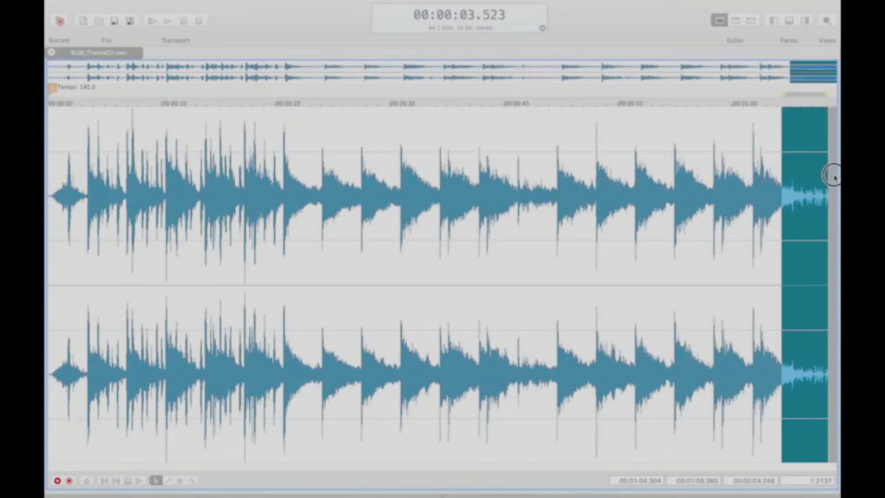
pyautogui.moveTo(787, 95); pyautogui.dragTo(796, 95)
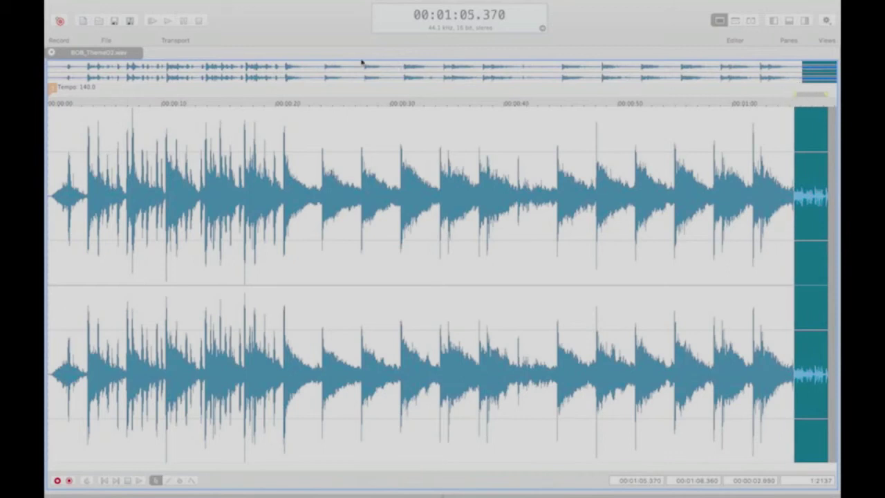
pyautogui.moveTo(308, 2)
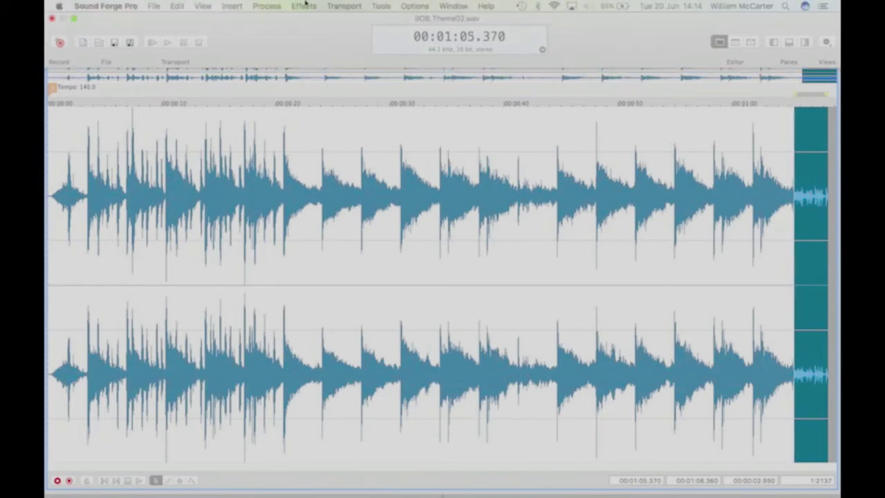
pyautogui.click(280, 6)
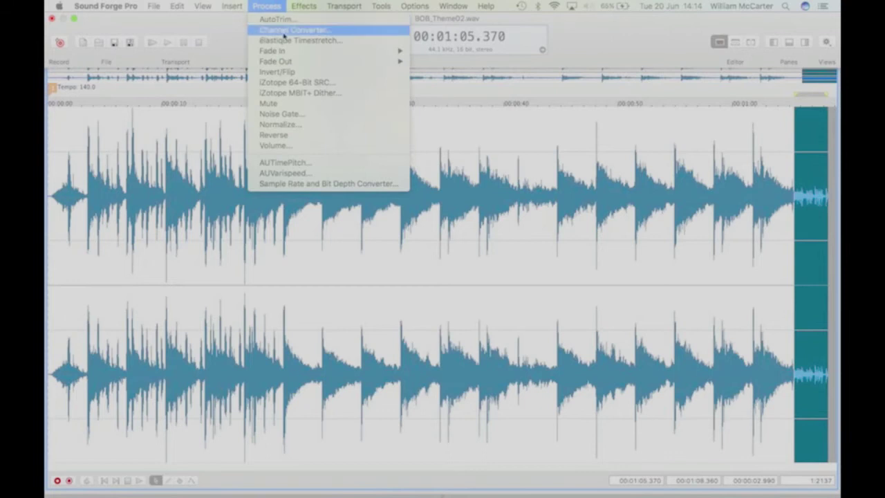
pyautogui.moveTo(291, 61)
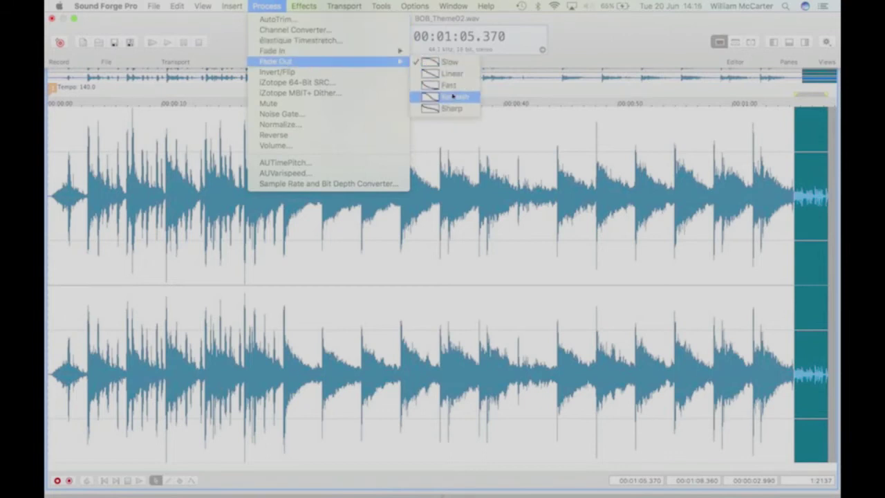
pyautogui.click(456, 97)
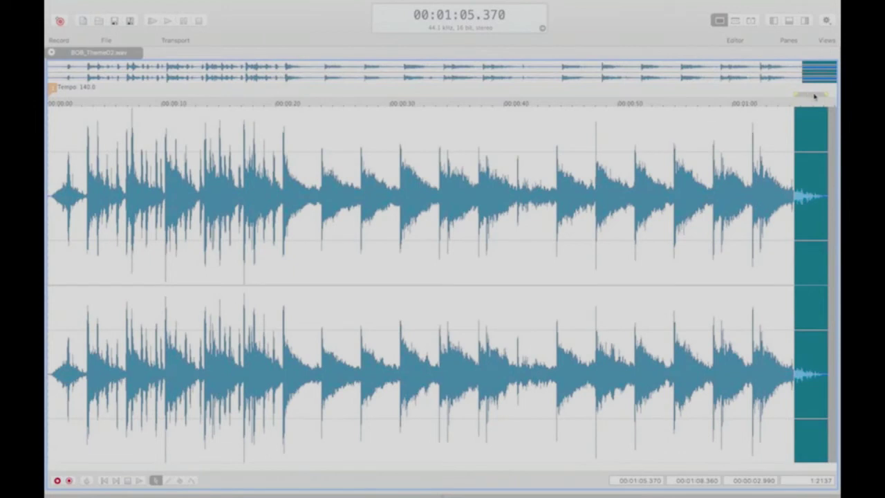
# Listen to the faded ending, moving the selection start back to about 00:01:01.251 and on to 00:00:58.973.
pyautogui.press('space')
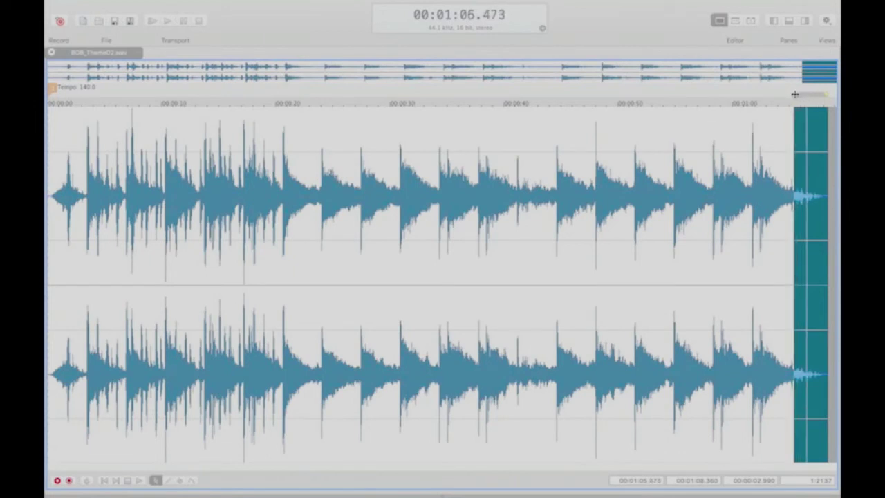
pyautogui.moveTo(795, 94); pyautogui.dragTo(747, 95)
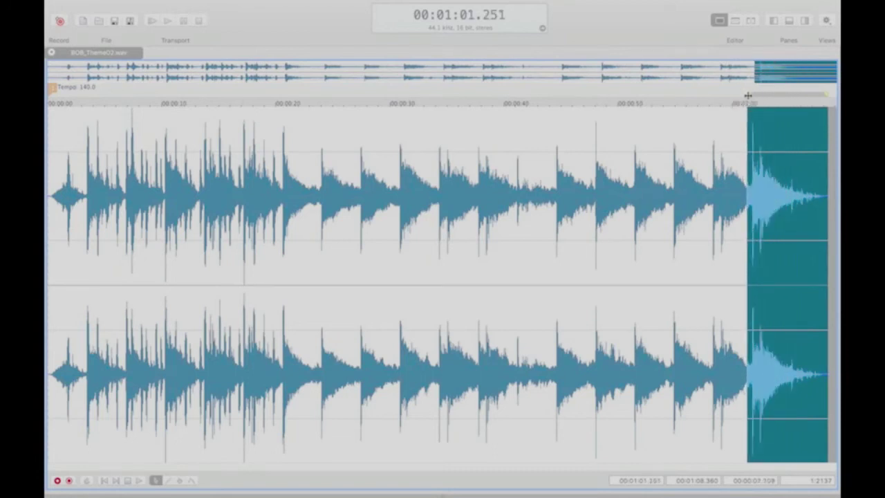
pyautogui.press('space')
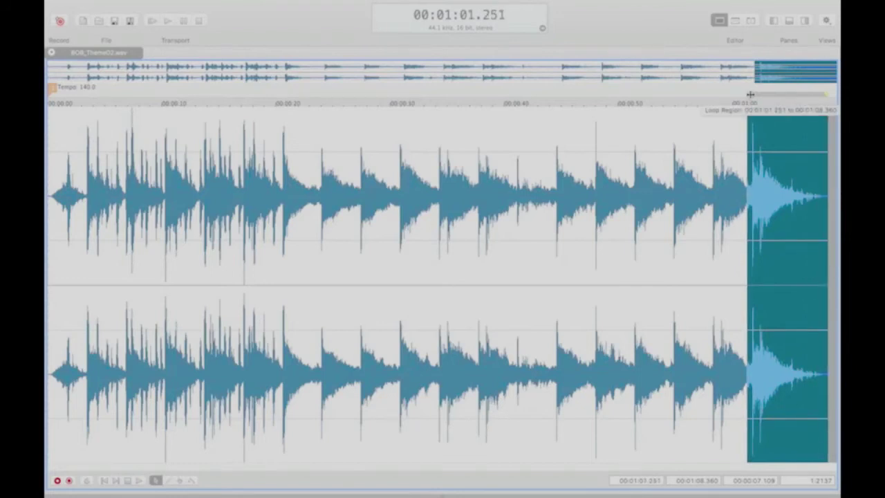
pyautogui.moveTo(748, 94); pyautogui.dragTo(722, 94)
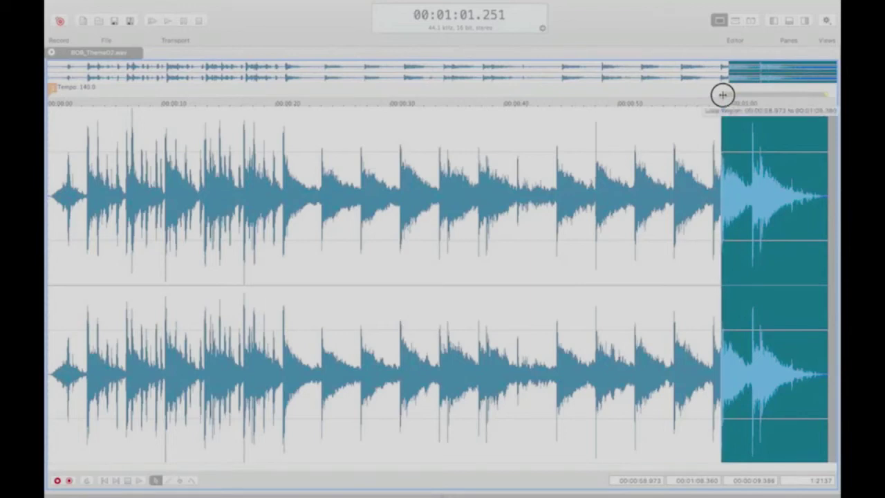
# Select the whole file and open the Noise Gate process with its preview playing.
pyautogui.moveTo(723, 95); pyautogui.dragTo(48, 101)
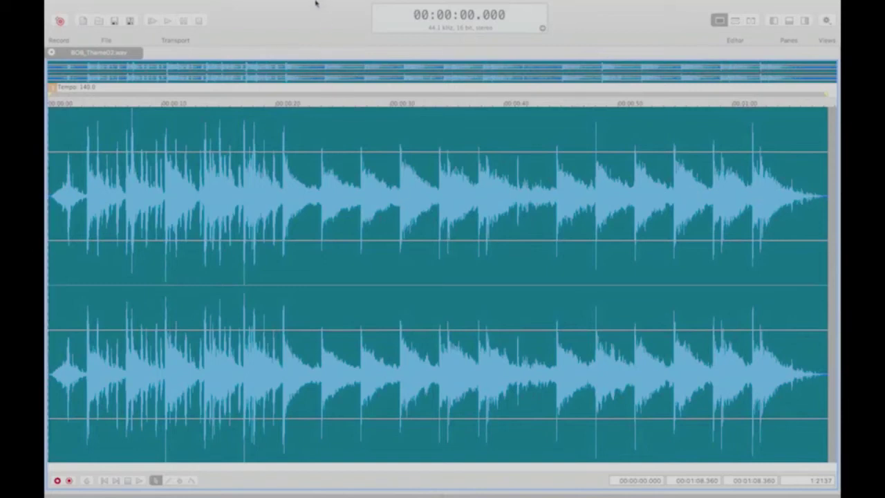
pyautogui.moveTo(306, 3)
pyautogui.click(268, 6)
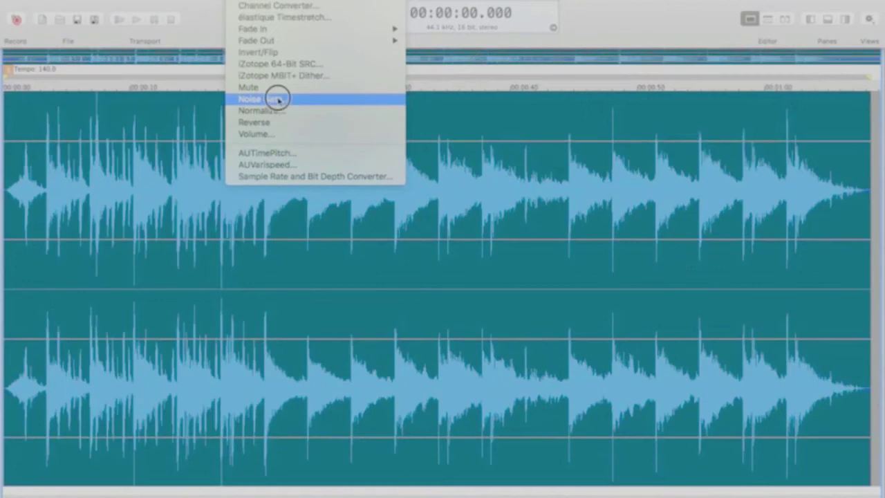
pyautogui.click(303, 116)
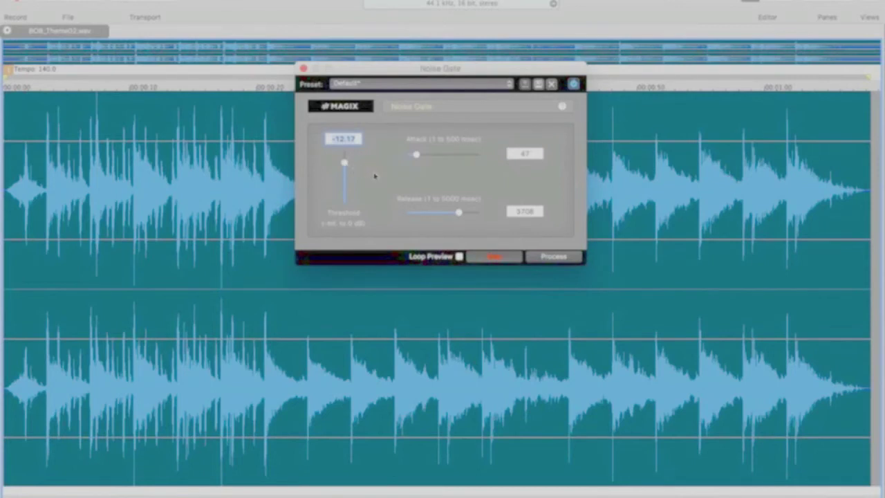
pyautogui.press('space')
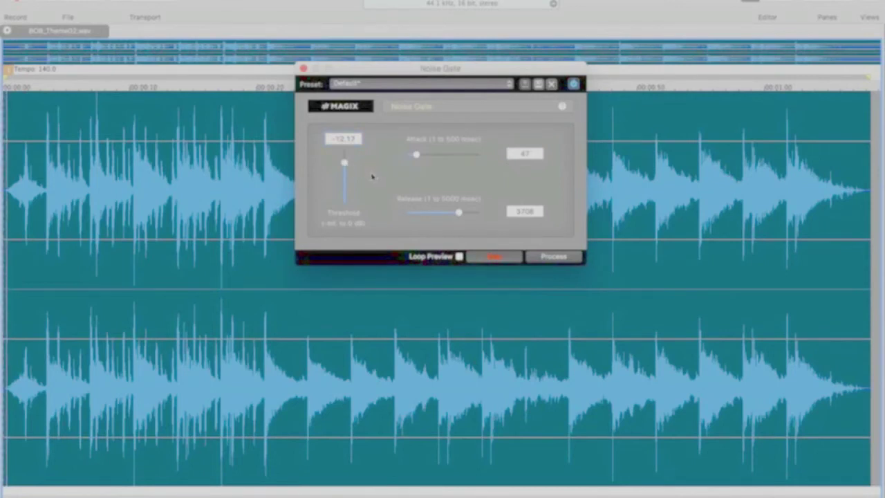
# Try the previewed noise gate with a threshold of about -11.4 dB, a 357 ms attack and a 184 ms release.
pyautogui.click(344, 164)
pyautogui.moveTo(344, 164); pyautogui.dragTo(344, 186)
pyautogui.moveTo(416, 155); pyautogui.dragTo(456, 154)
pyautogui.moveTo(458, 212); pyautogui.dragTo(412, 212)
pyautogui.moveTo(345, 184); pyautogui.dragTo(344, 166)
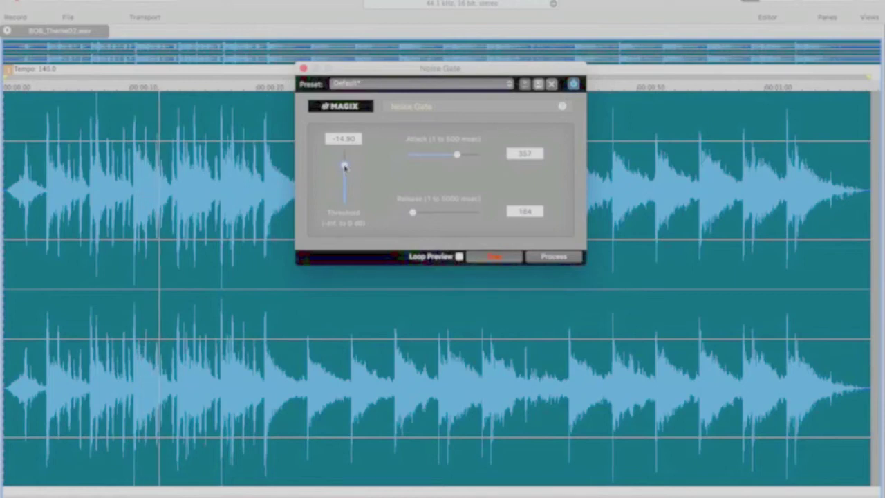
pyautogui.moveTo(344, 166); pyautogui.dragTo(345, 161)
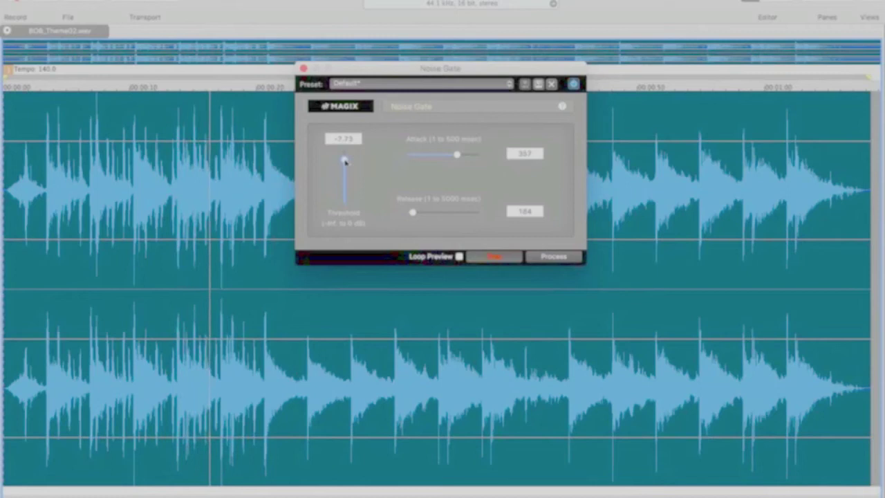
pyautogui.moveTo(345, 161); pyautogui.dragTo(345, 163)
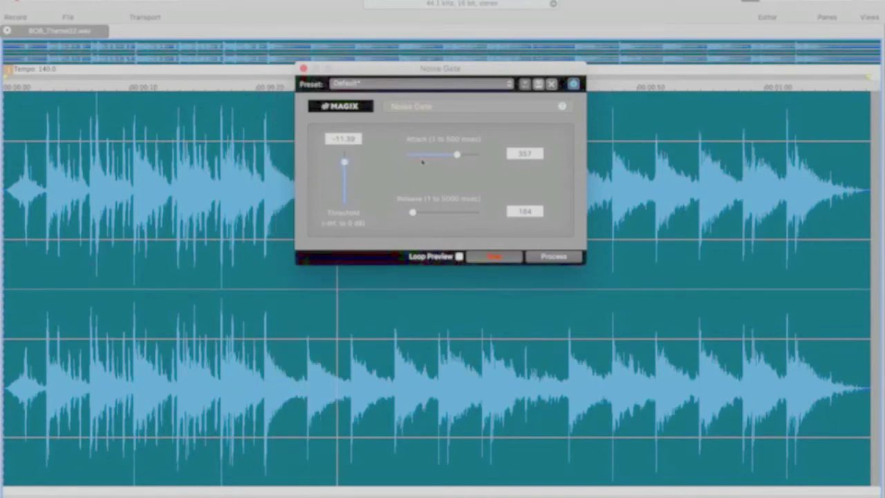
# Try the noise gate with a 42 ms attack, 3162 ms release and -13.01 dB threshold, and close it without processing.
pyautogui.moveTo(456, 155); pyautogui.dragTo(417, 165)
pyautogui.moveTo(413, 212); pyautogui.dragTo(451, 212)
pyautogui.moveTo(342, 175); pyautogui.dragTo(348, 177)
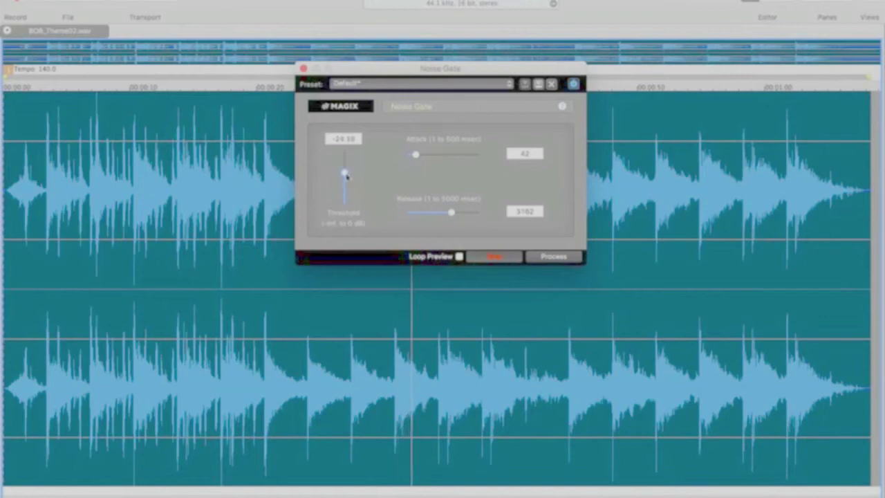
pyautogui.moveTo(346, 174); pyautogui.dragTo(344, 165)
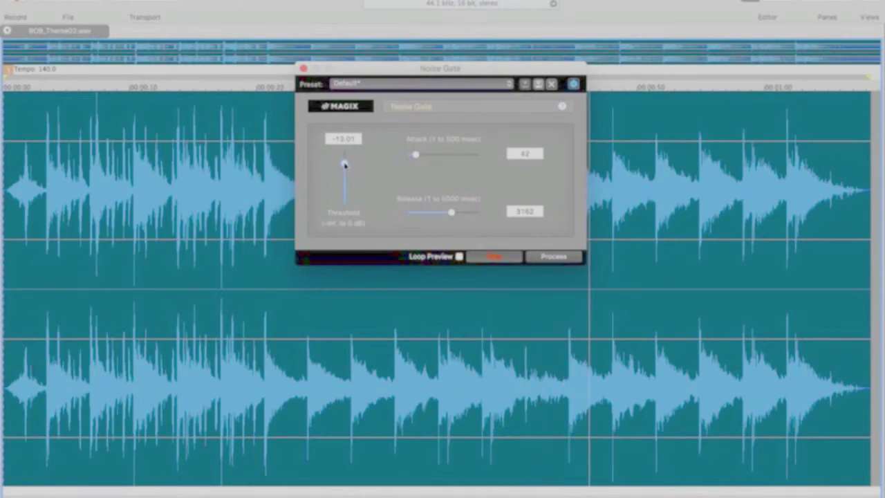
pyautogui.click(484, 260)
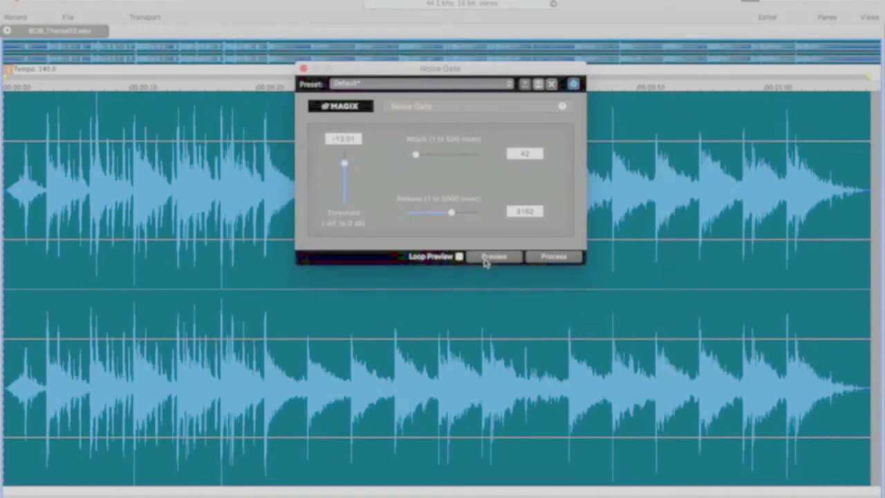
pyautogui.click(302, 69)
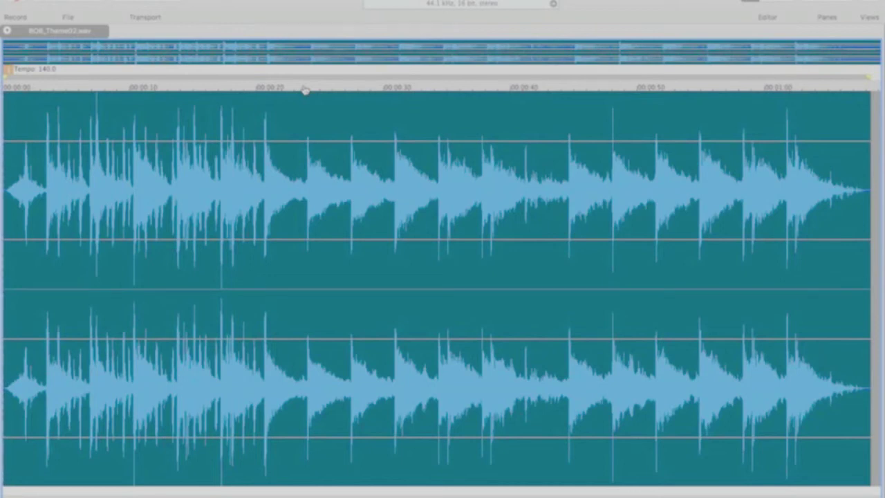
# Open the élastique Timestretch process and preview a stretch ratio of about 2.79 with a -15 semitone pitch shift.
pyautogui.click(275, 20)
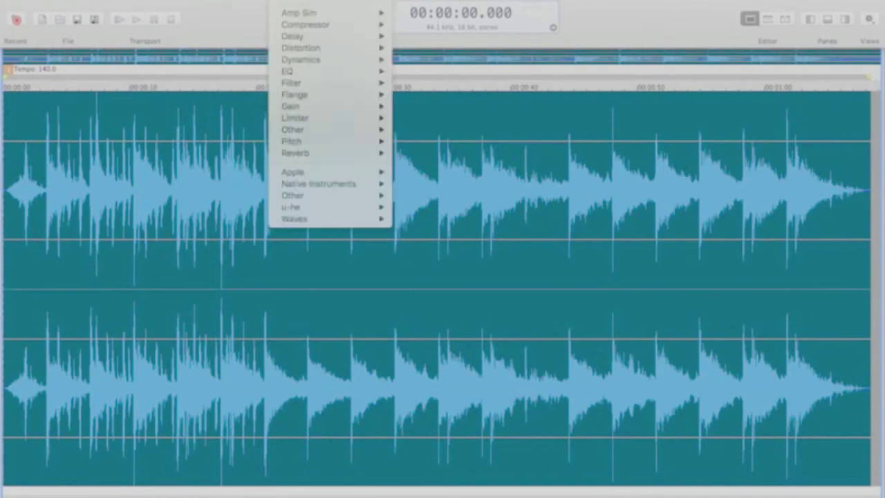
pyautogui.moveTo(311, 3)
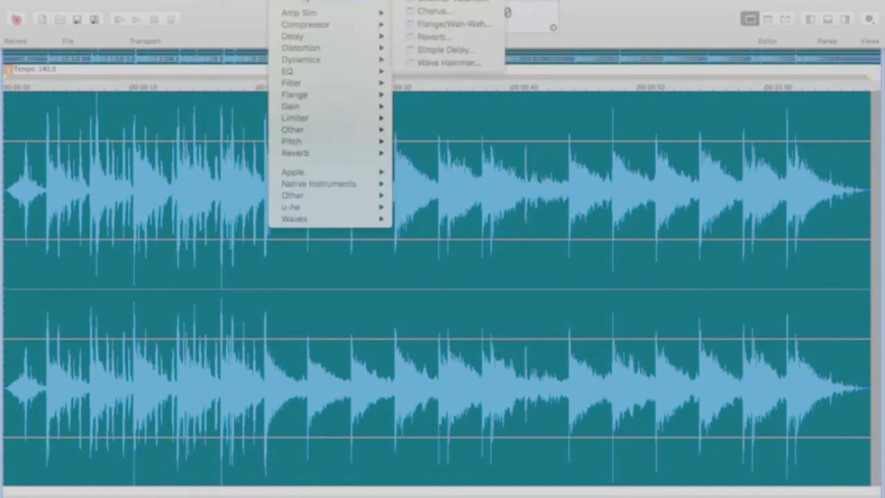
pyautogui.moveTo(242, 2)
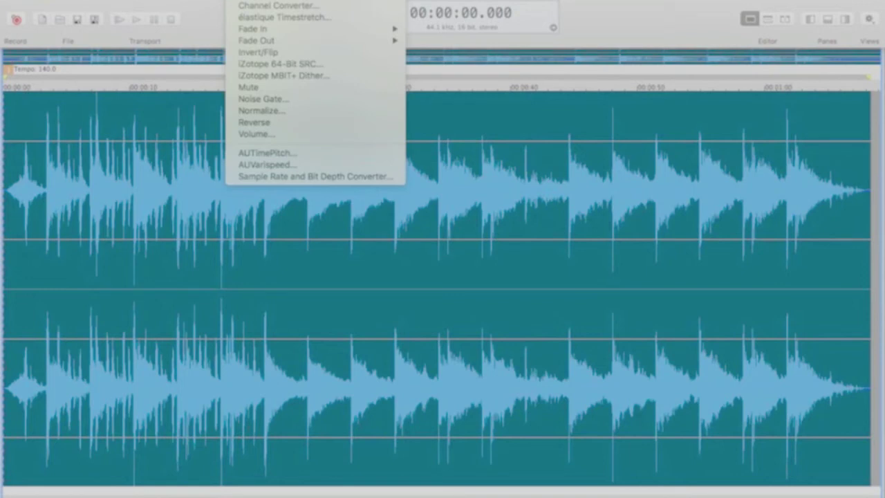
pyautogui.click(308, 18)
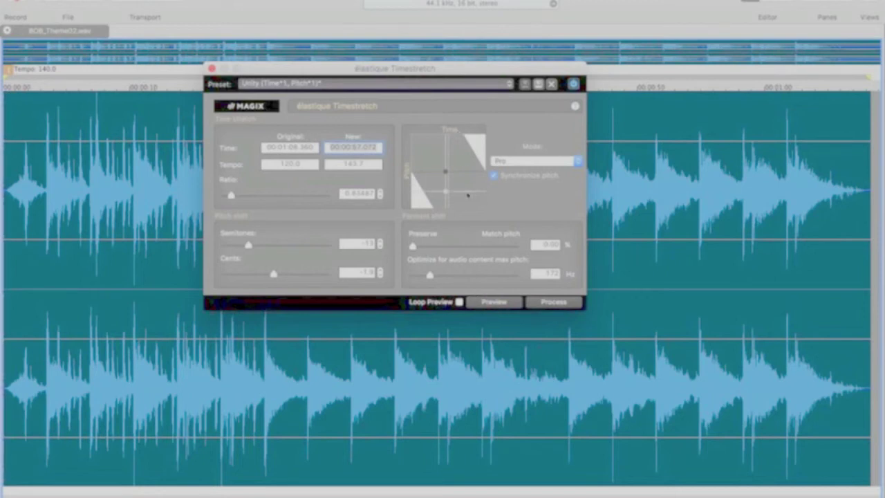
pyautogui.click(482, 308)
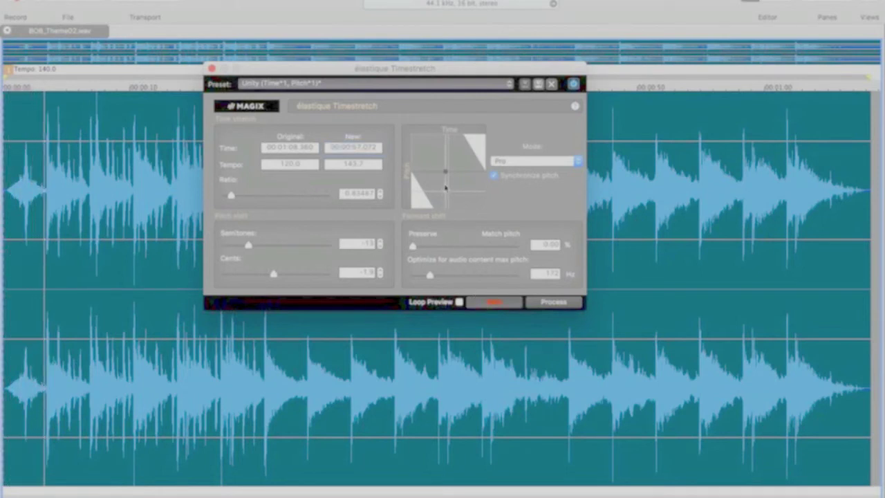
pyautogui.moveTo(449, 183); pyautogui.dragTo(467, 199)
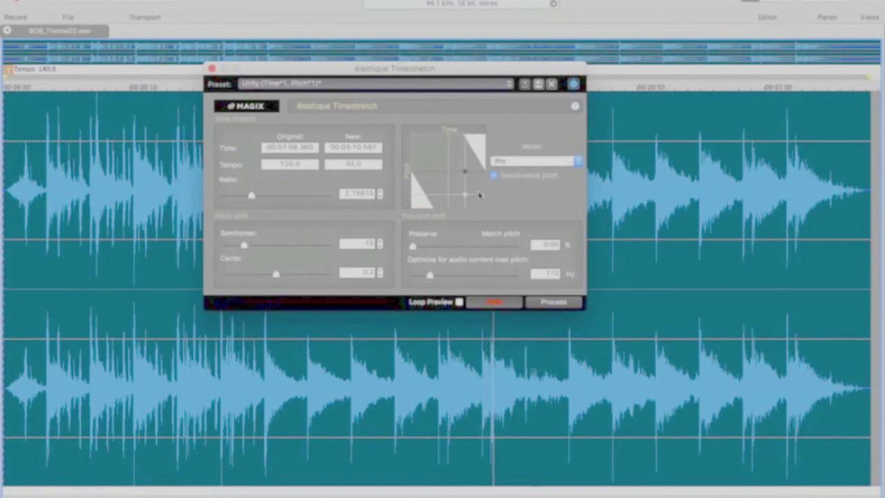
# Try previewed timestretch ratios of about 0.145, 0.33 and 0.253, ending with a 15 semitone pitch shift.
pyautogui.moveTo(467, 197); pyautogui.dragTo(417, 178)
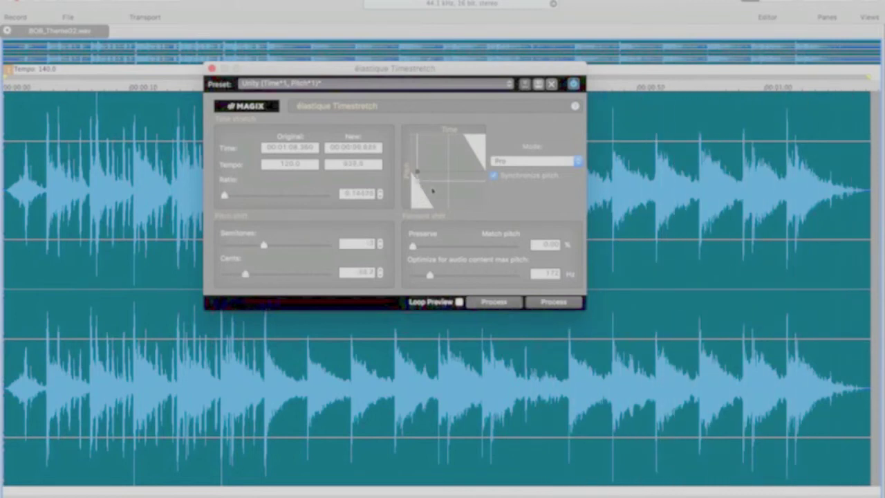
pyautogui.click(481, 303)
pyautogui.moveTo(419, 184); pyautogui.dragTo(498, 170)
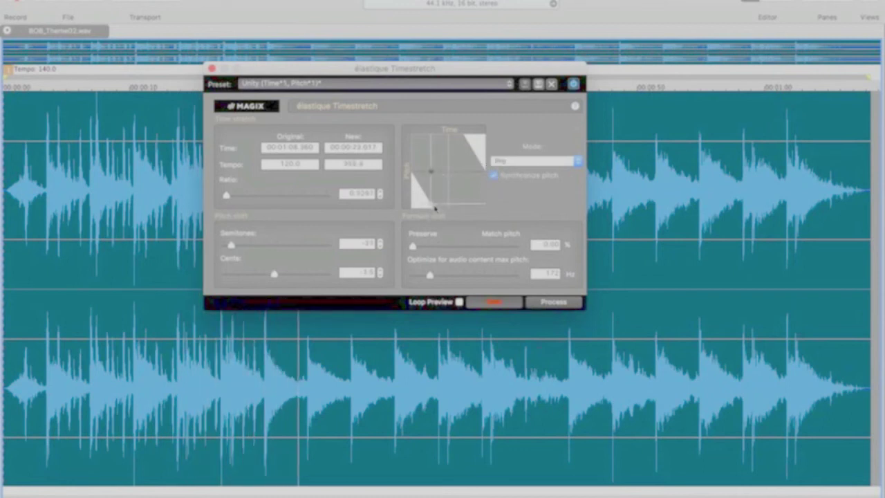
pyautogui.moveTo(433, 208); pyautogui.dragTo(427, 152)
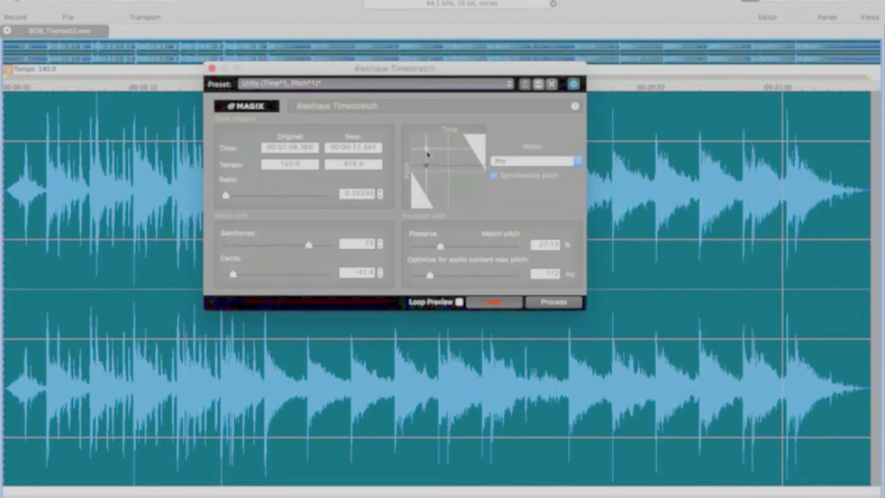
# Loop the timestretch preview and try stretch ratios of about 1.96 and 2.69 at a 15 semitone pitch shift.
pyautogui.click(459, 302)
pyautogui.click(486, 306)
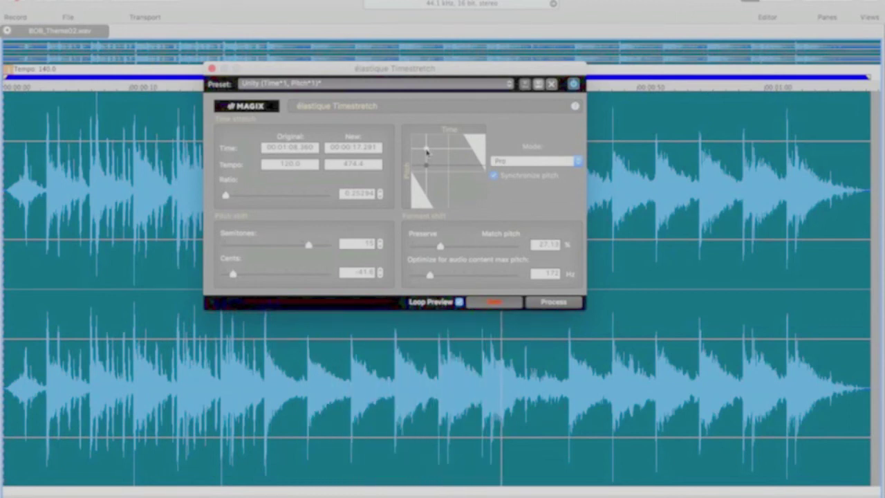
pyautogui.moveTo(426, 152); pyautogui.dragTo(458, 147)
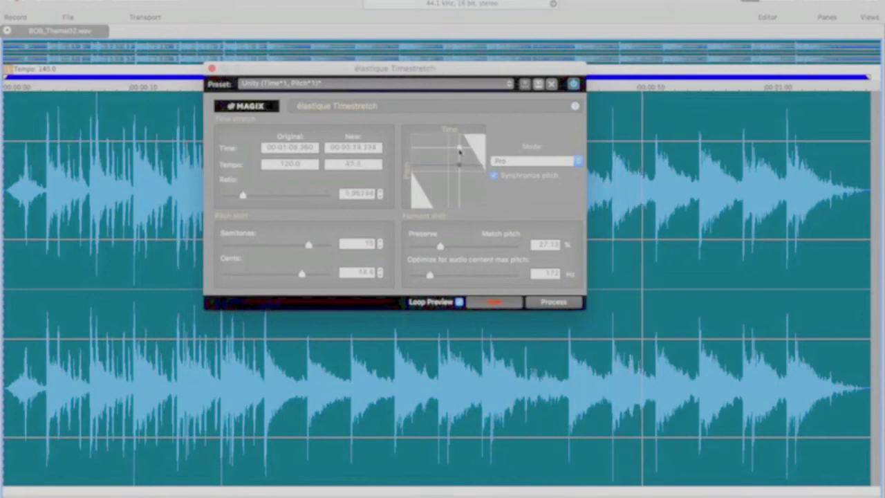
pyautogui.moveTo(459, 148); pyautogui.dragTo(447, 159)
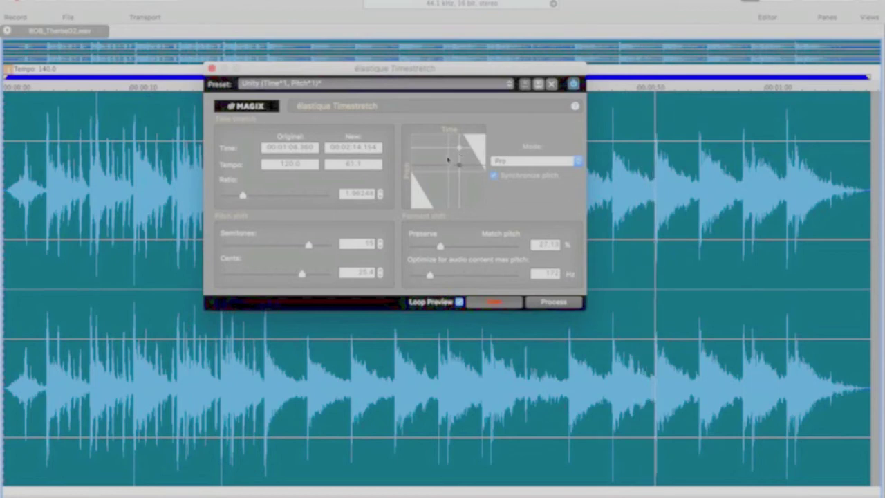
pyautogui.moveTo(242, 195)
pyautogui.mouseDown()
pyautogui.moveTo(295, 196)
pyautogui.moveTo(250, 196)
pyautogui.mouseUp()
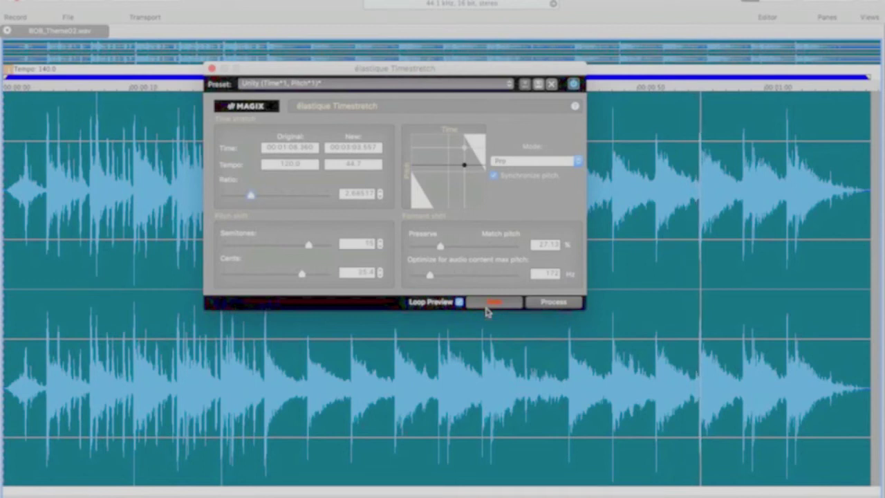
# Stop the timestretch preview, turn off its looping and close élastique Timestretch without processing.
pyautogui.click(486, 309)
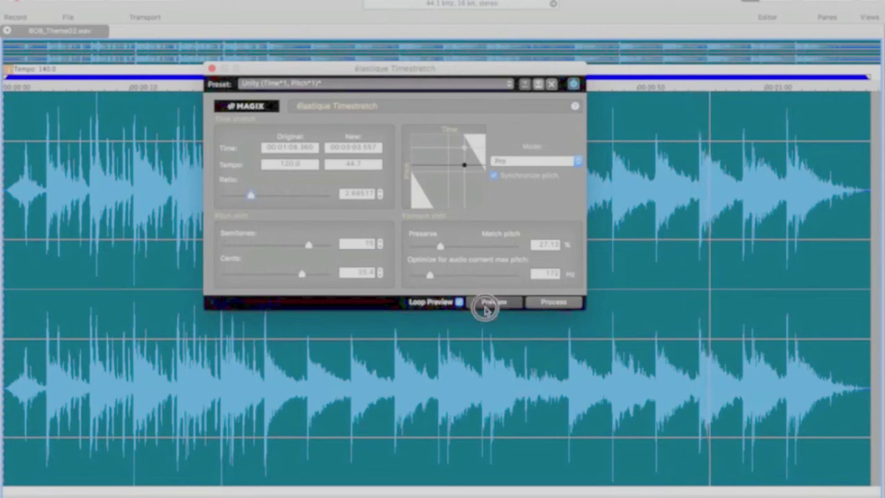
pyautogui.click(460, 304)
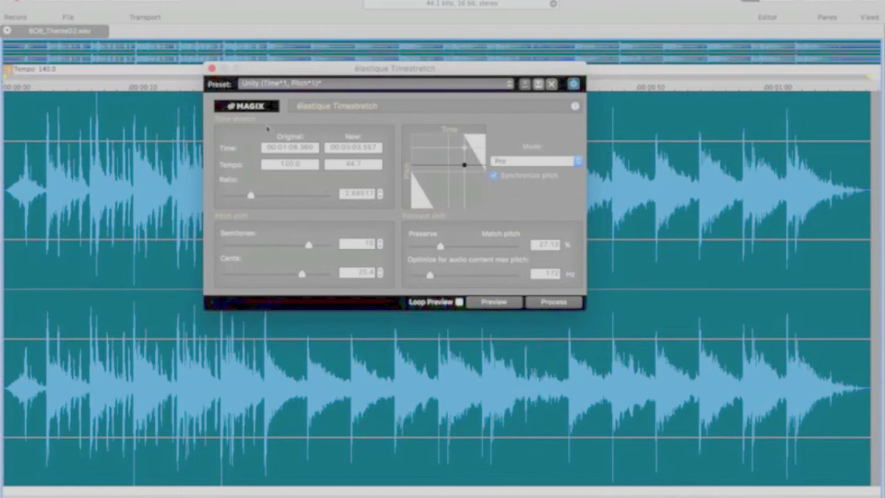
pyautogui.click(212, 69)
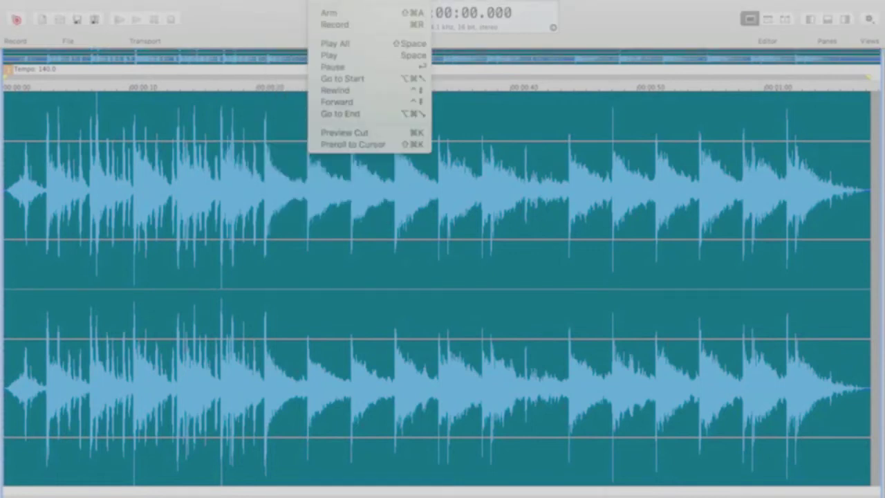
# Open the Wave Hammer effect and start its preview with looping enabled.
pyautogui.moveTo(303, 1)
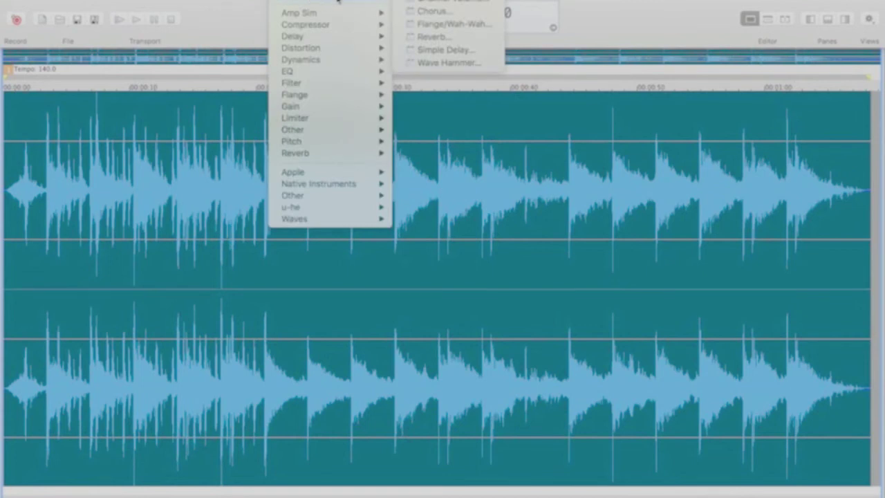
pyautogui.click(430, 63)
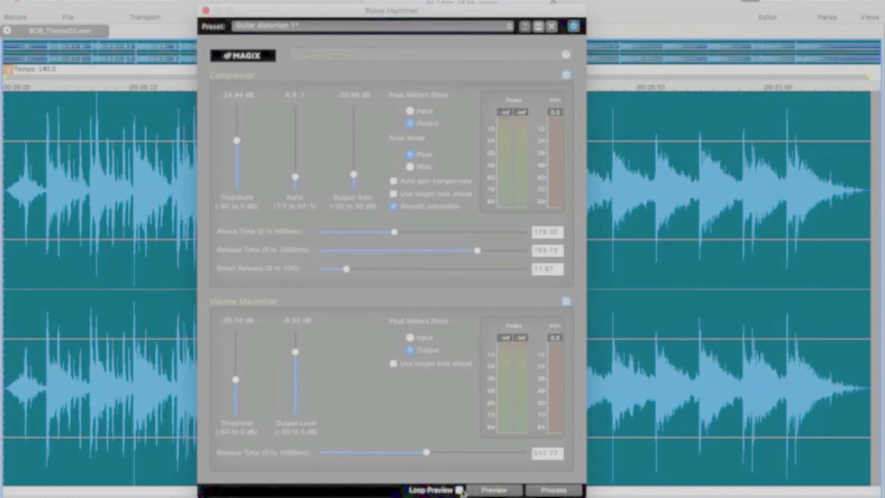
pyautogui.click(460, 490)
pyautogui.click(488, 491)
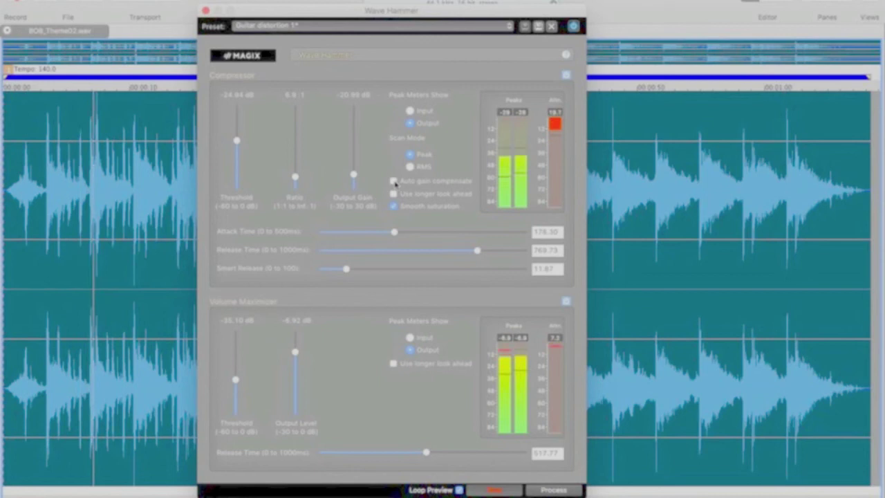
# Try Wave Hammer's compressor with auto gain compensate, an attack of about 339 ms and a threshold of about -46.4 dB.
pyautogui.click(393, 182)
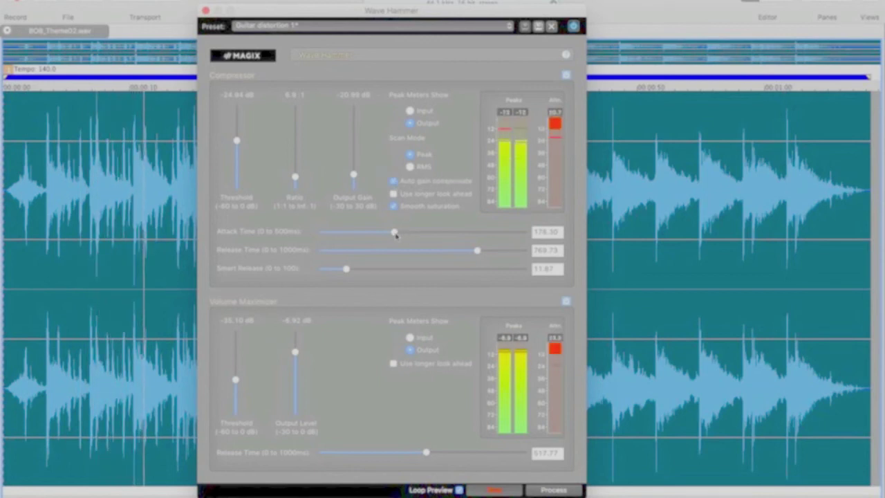
pyautogui.moveTo(395, 233); pyautogui.dragTo(458, 233)
pyautogui.click(238, 149)
pyautogui.moveTo(239, 149); pyautogui.dragTo(237, 168)
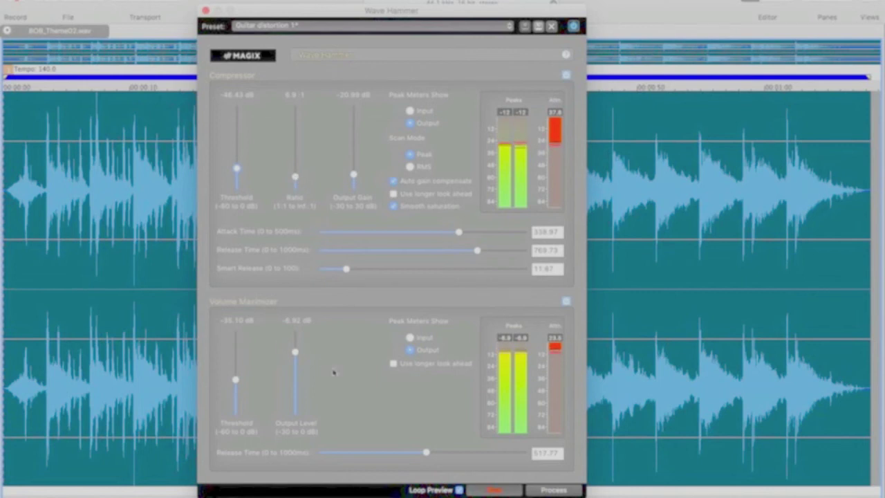
# Try the Volume Maximizer with a release of about 261 ms, a -11.89 dB output level and a -17.27 dB threshold.
pyautogui.moveTo(427, 453); pyautogui.dragTo(376, 460)
pyautogui.moveTo(294, 352); pyautogui.dragTo(296, 365)
pyautogui.moveTo(238, 382); pyautogui.dragTo(237, 356)
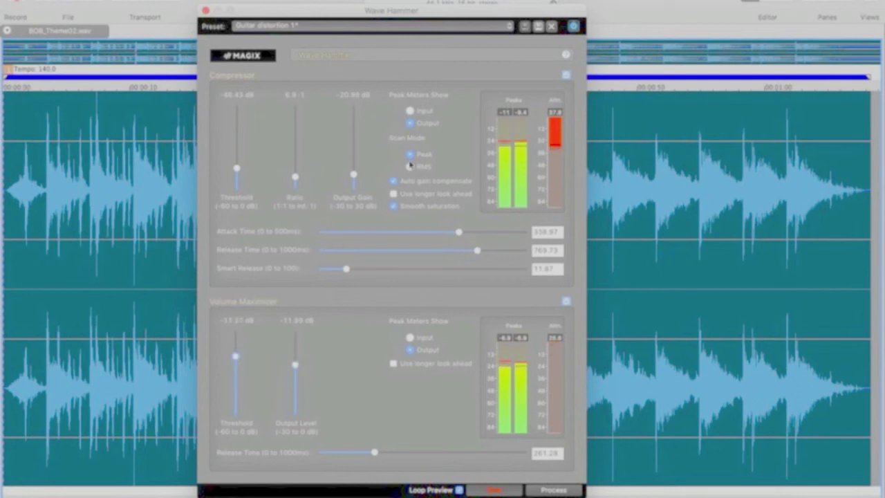
# Try the compressor with -17.03 dB output gain, 18.4:1 ratio, -23.72 dB threshold, 47.69 smart release, about 168 ms attack and 561 ms release.
pyautogui.moveTo(353, 173)
pyautogui.mouseDown()
pyautogui.moveTo(356, 153)
pyautogui.moveTo(353, 170)
pyautogui.mouseUp()
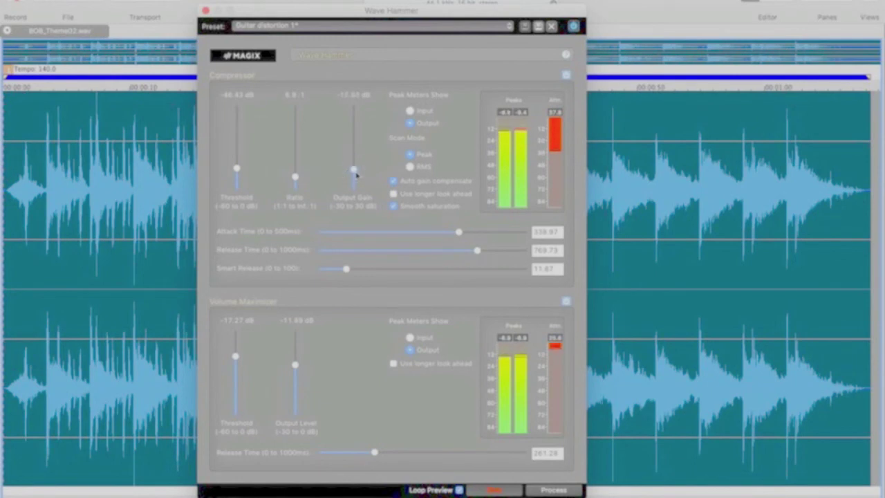
pyautogui.moveTo(296, 177); pyautogui.dragTo(295, 157)
pyautogui.moveTo(237, 169); pyautogui.dragTo(237, 139)
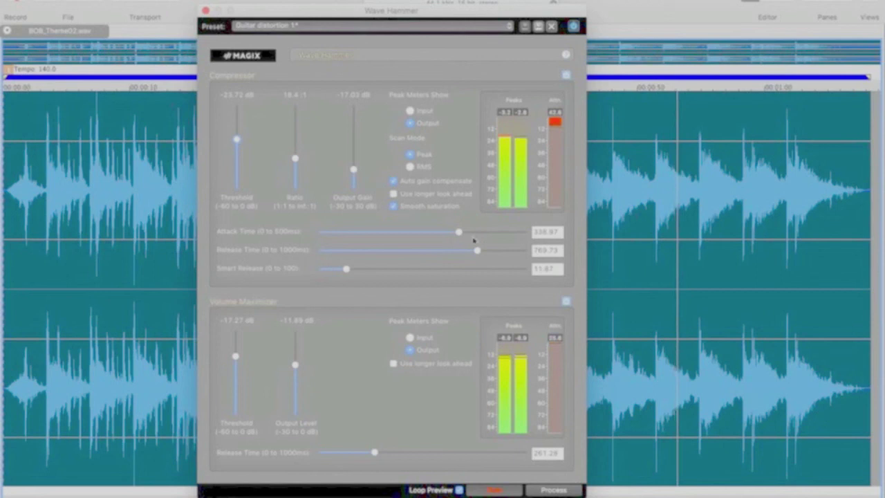
pyautogui.moveTo(346, 268); pyautogui.dragTo(418, 268)
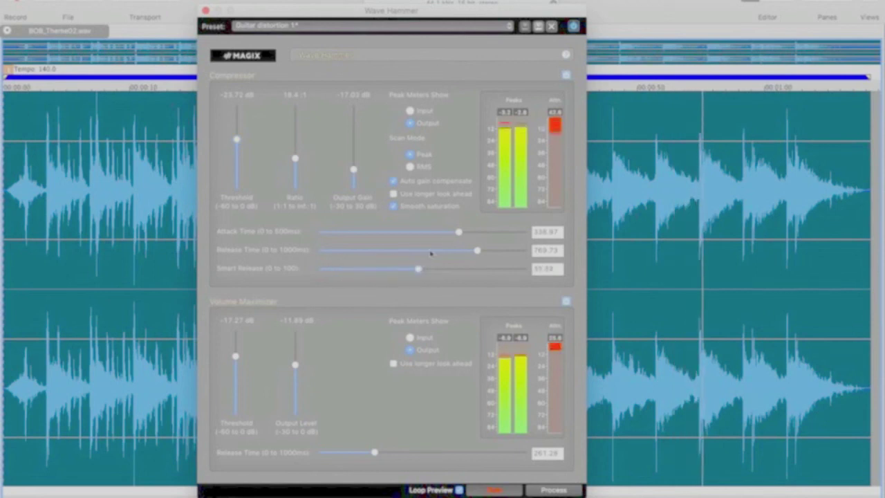
pyautogui.moveTo(458, 233); pyautogui.dragTo(391, 231)
pyautogui.moveTo(477, 251); pyautogui.dragTo(435, 250)
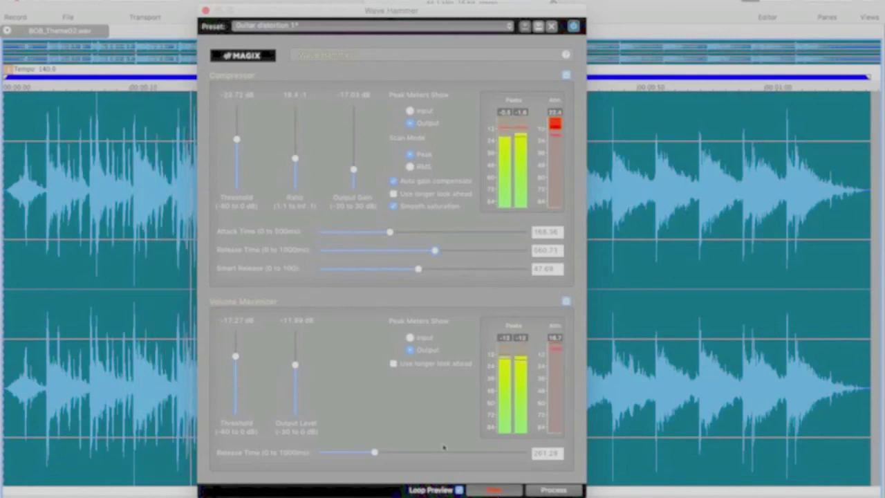
# Turn off auto gain compensate, stop the preview and close Wave Hammer without processing.
pyautogui.click(393, 181)
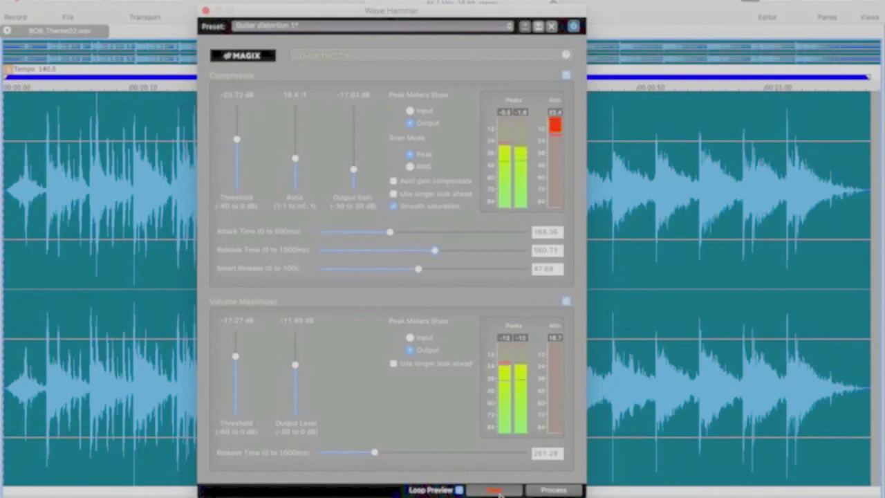
pyautogui.click(498, 490)
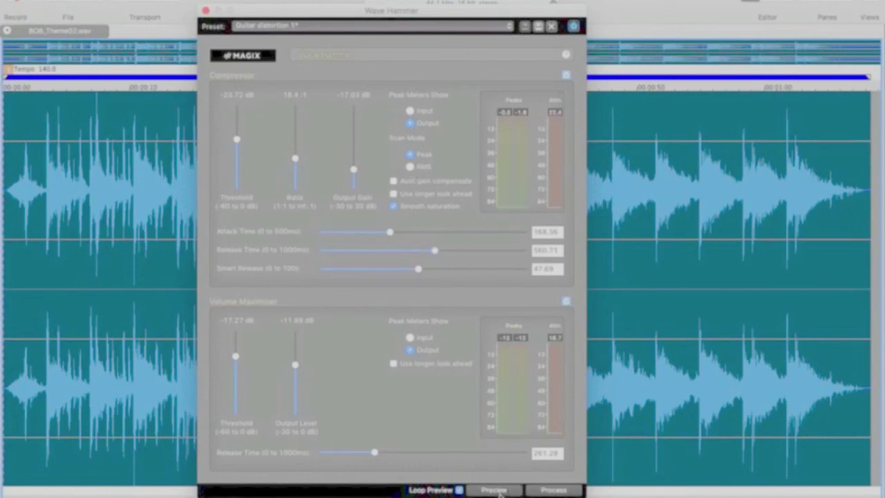
pyautogui.click(205, 11)
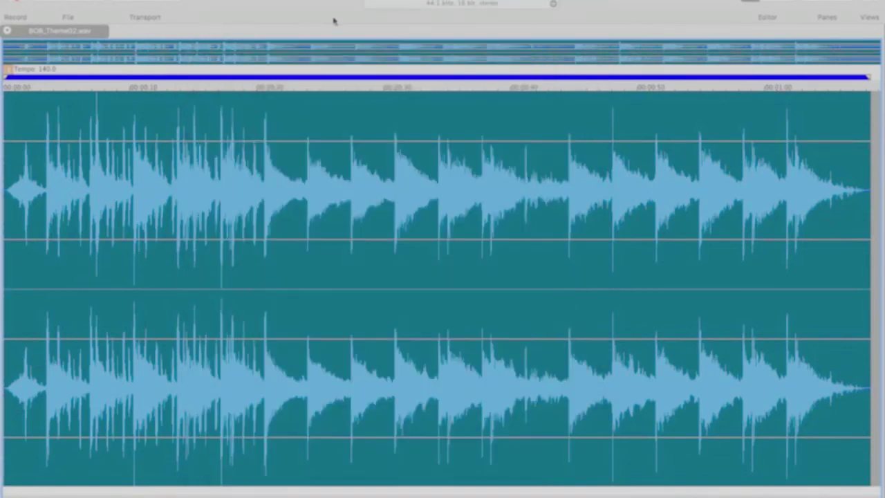